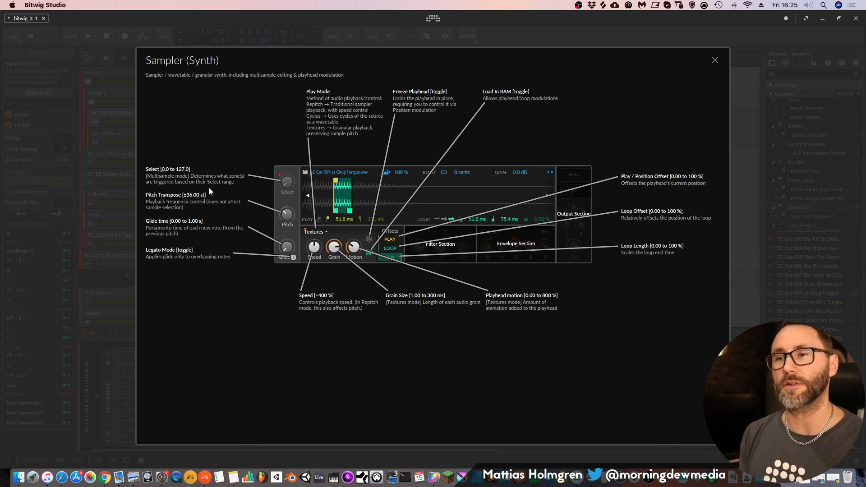
Step: Close the Sampler help and open the help page of the Micro-pitch device
left_click(715, 60)
left_click(110, 401)
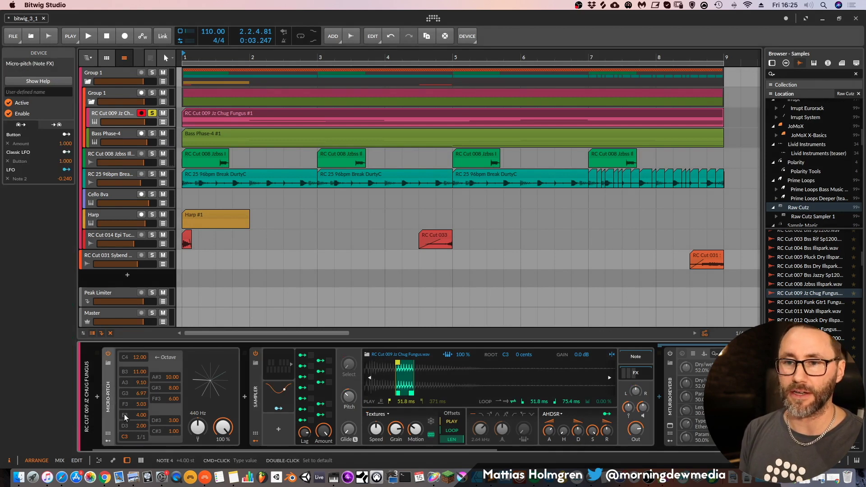
left_click(38, 81)
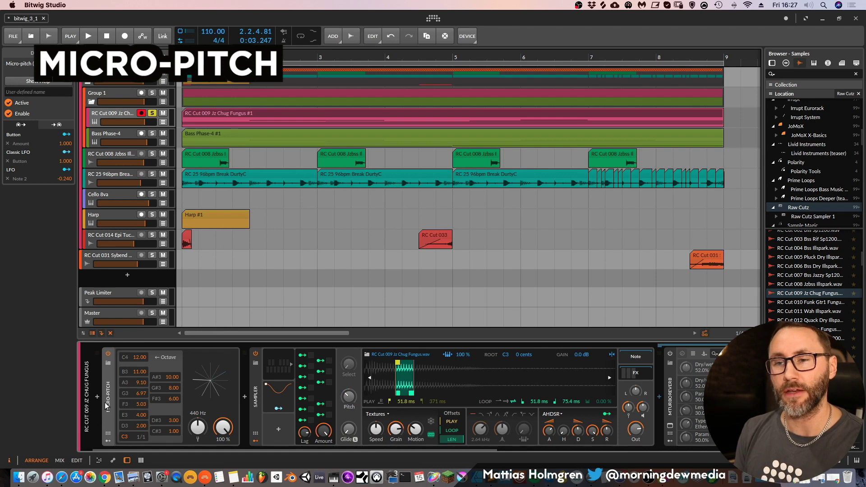
Step: Look through the available Note FX devices and the Micro-pitch presets, leaving the browser without choosing anything
left_click(97, 399)
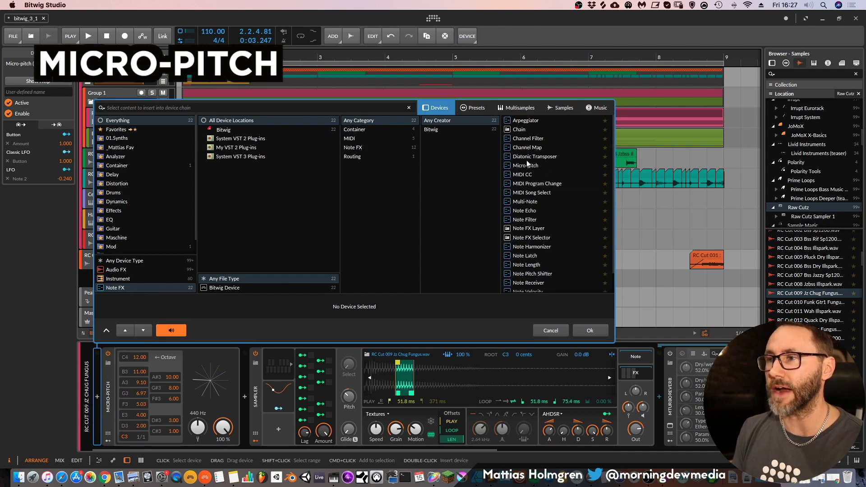
left_click(554, 330)
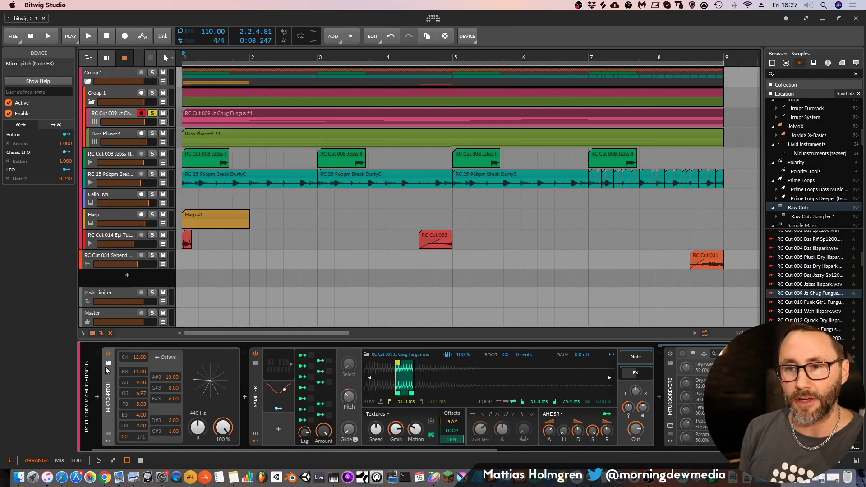
left_click(107, 364)
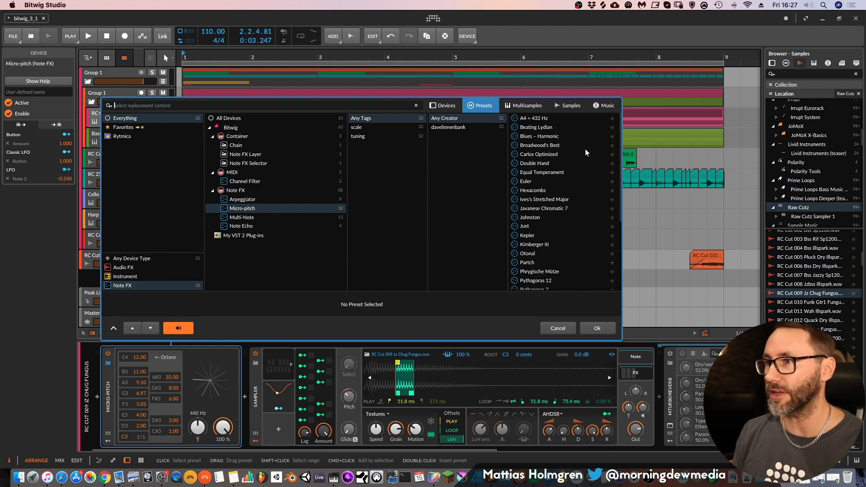
scroll(561, 204, "down", 3)
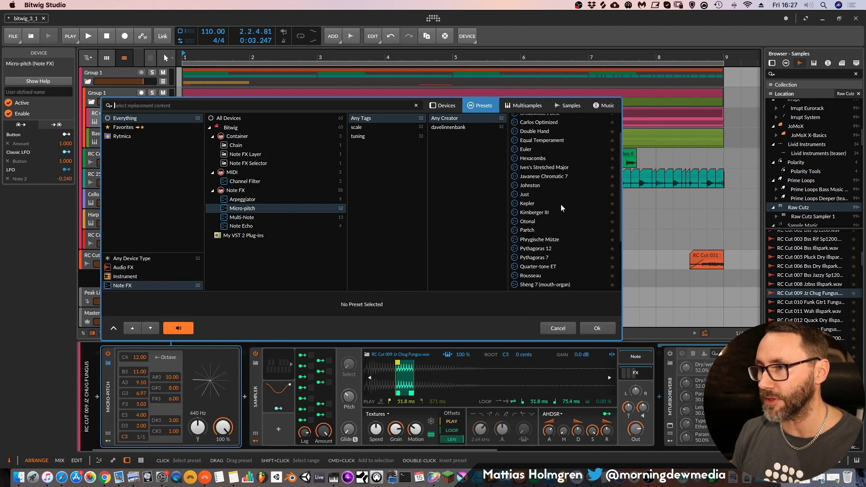
scroll(559, 212, "down", 3)
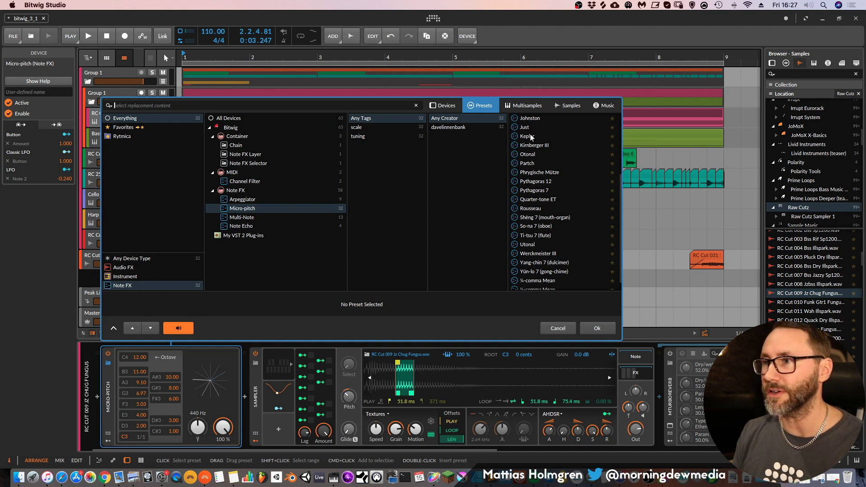
scroll(559, 252, "down", 1)
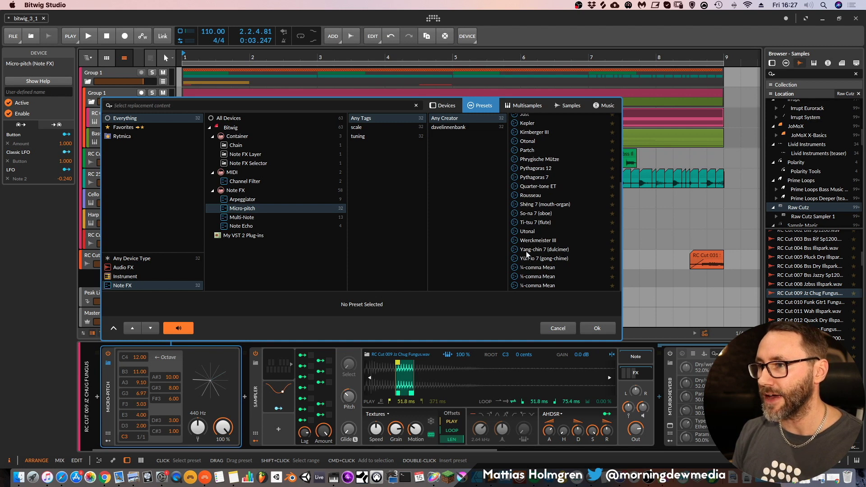
scroll(555, 246, "up", 5)
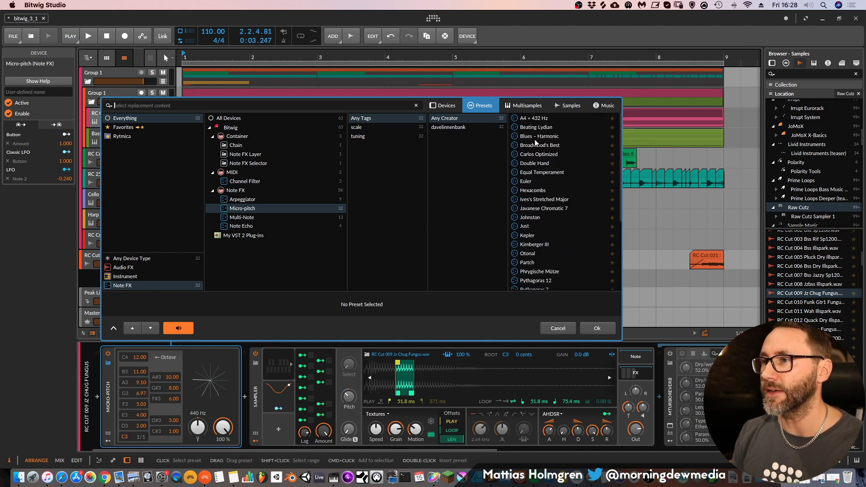
left_click(560, 327)
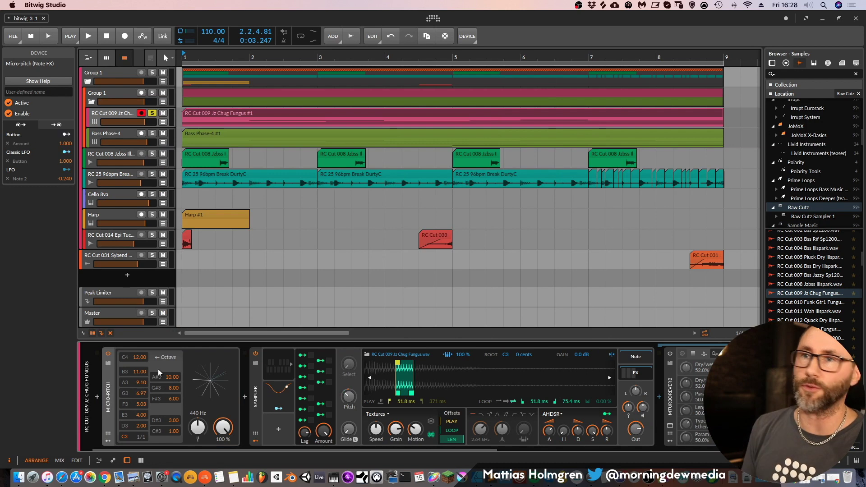
Step: View the notes of clip "RC Cut 009 Jz Chug Fungus #1", play it with the device chain showing, and place the play start at 1.4
double_click(225, 115)
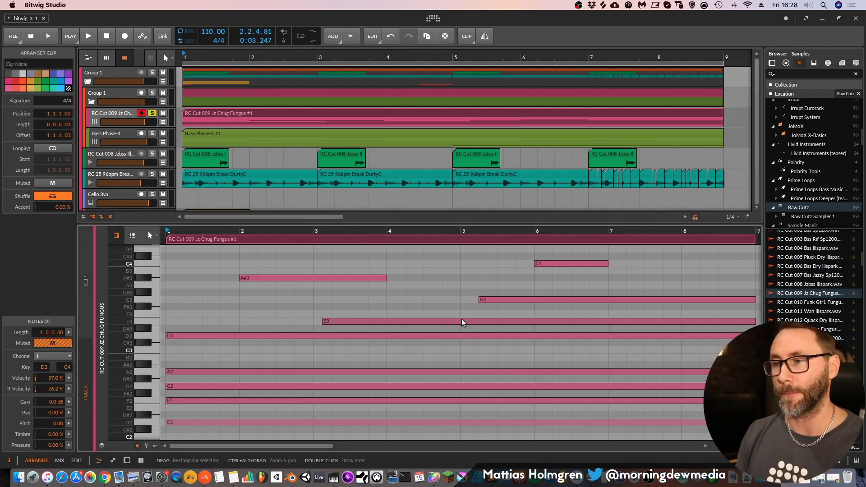
key("space")
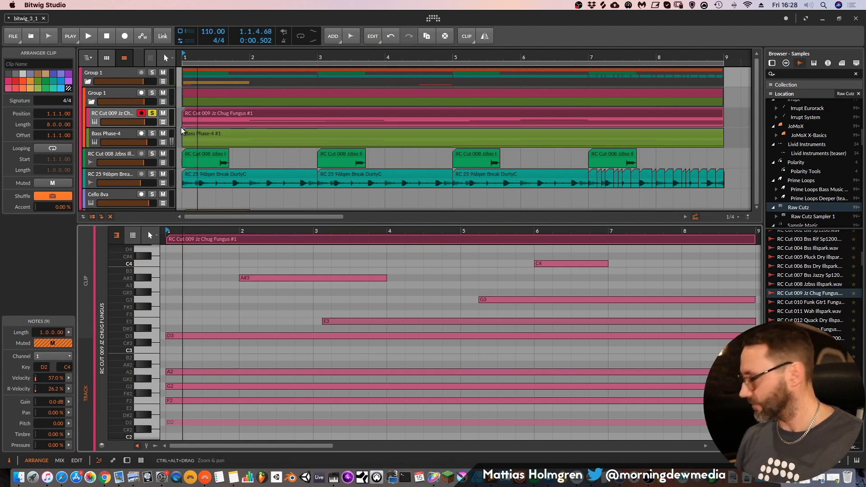
key("d")
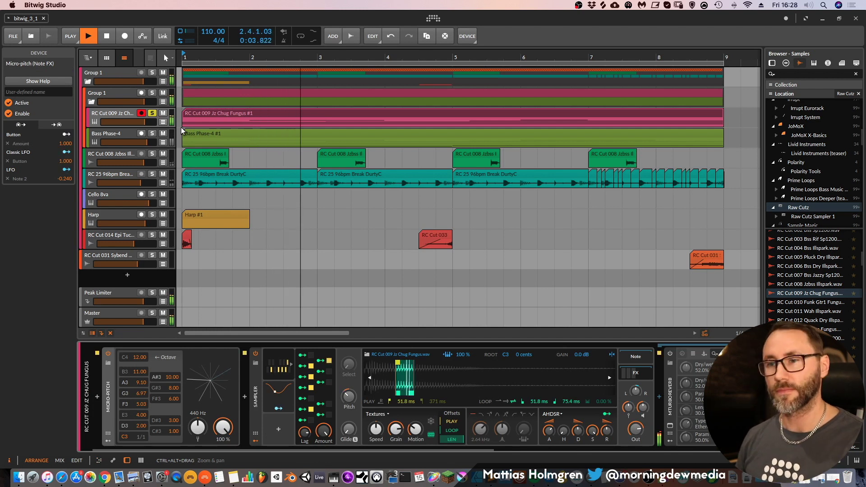
key("space")
left_click(234, 58)
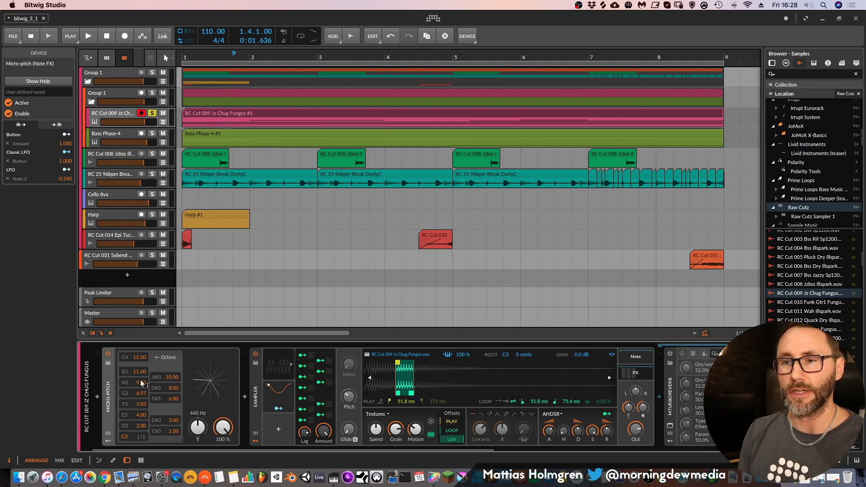
Step: Show the Micro-pitch device's modulators and listen to the "RC Cut 009 Jz Chug Fungus #3" clip
left_click(108, 440)
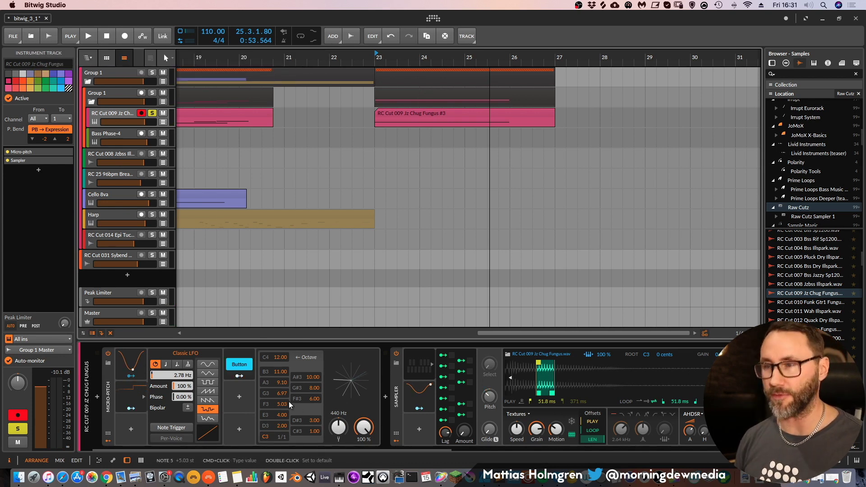
key("space")
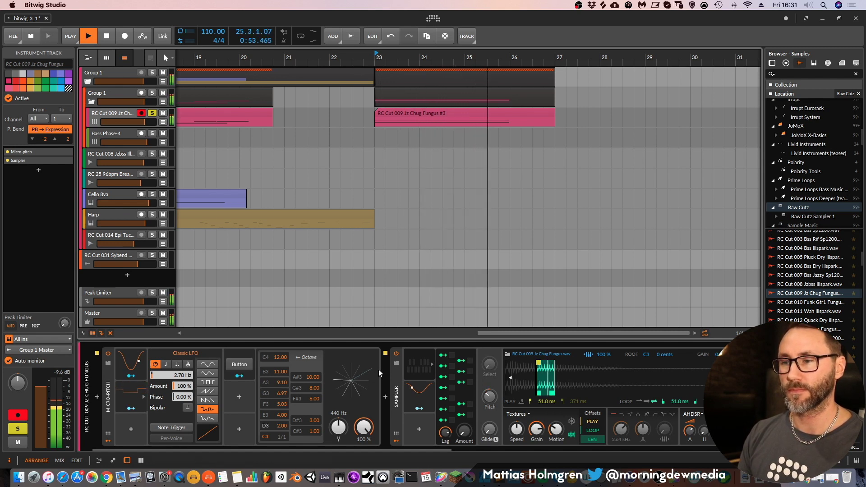
key("space")
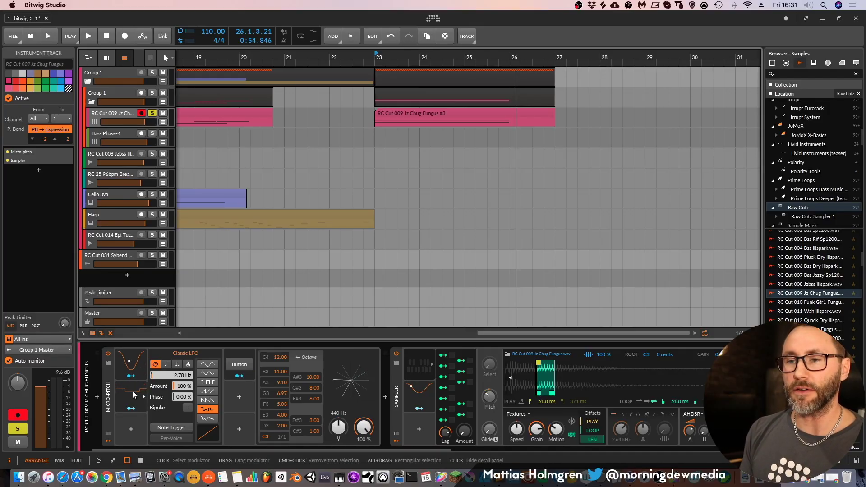
Step: Examine how the Classic LFO, Button and LFO modulators of Micro-pitch are mapped to each other
left_click(134, 391)
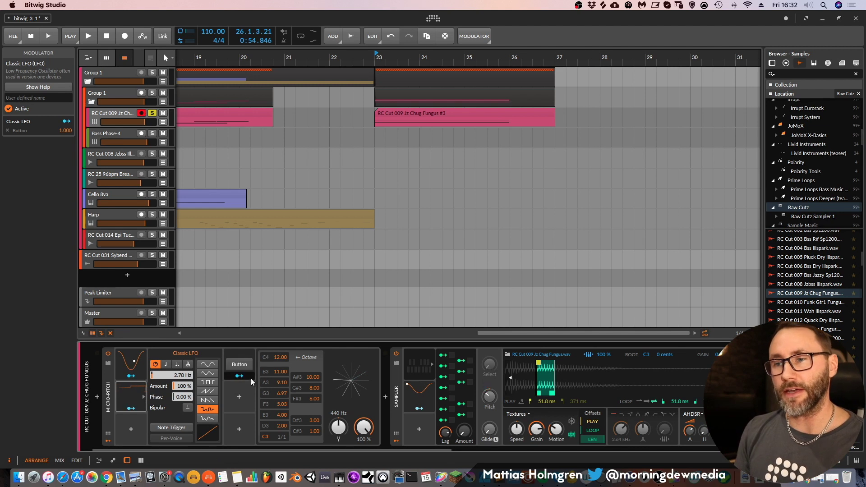
left_click(247, 379)
left_click(249, 368)
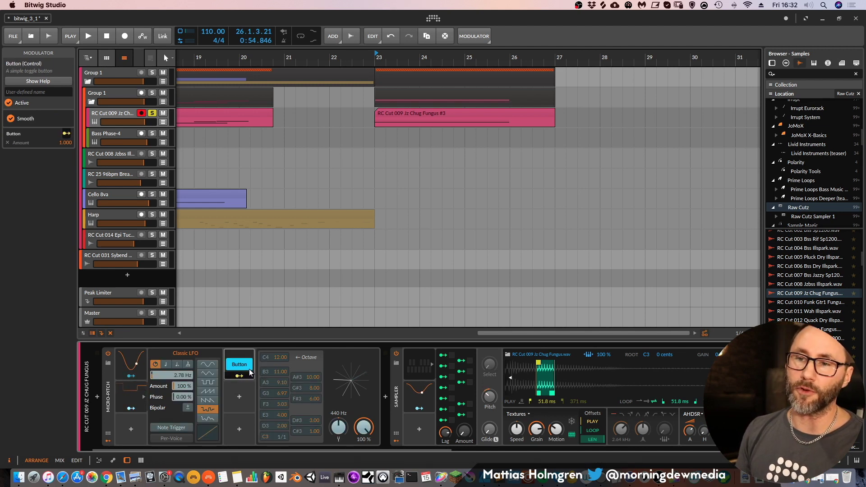
left_click(136, 376)
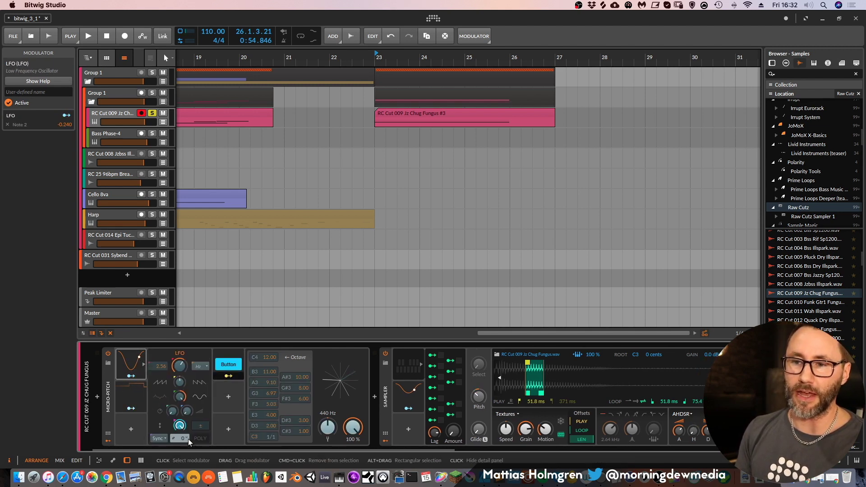
Step: Toggle the Button modulator on and off repeatedly to examine its effect on the LFO's amount
left_click(229, 365)
left_click(228, 366)
left_click(228, 366)
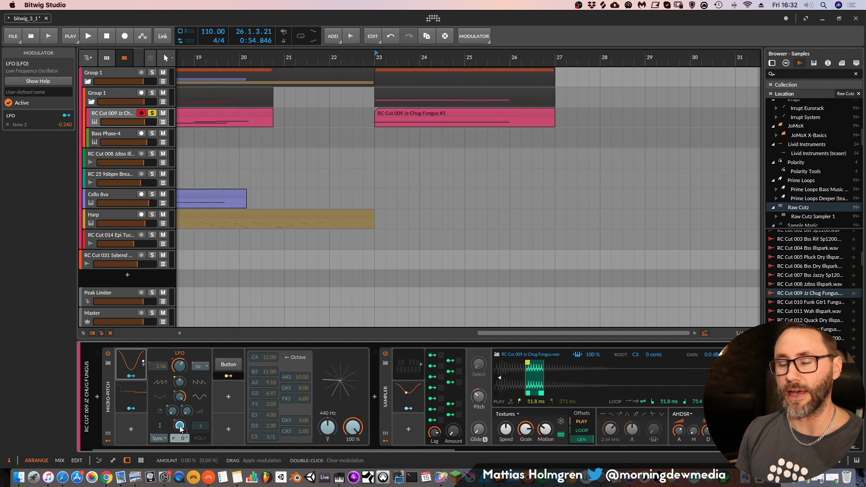
left_click(228, 364)
left_click(228, 365)
left_click(230, 396)
left_click(229, 364)
Step: Set the LFO's modulation of Micro-pitch Note 2 to -1.680 and play the track
left_click(134, 366)
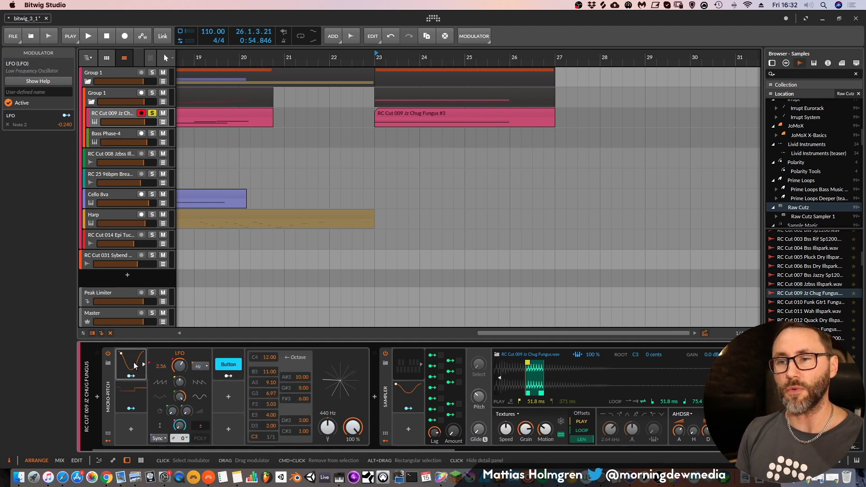
left_click(130, 375)
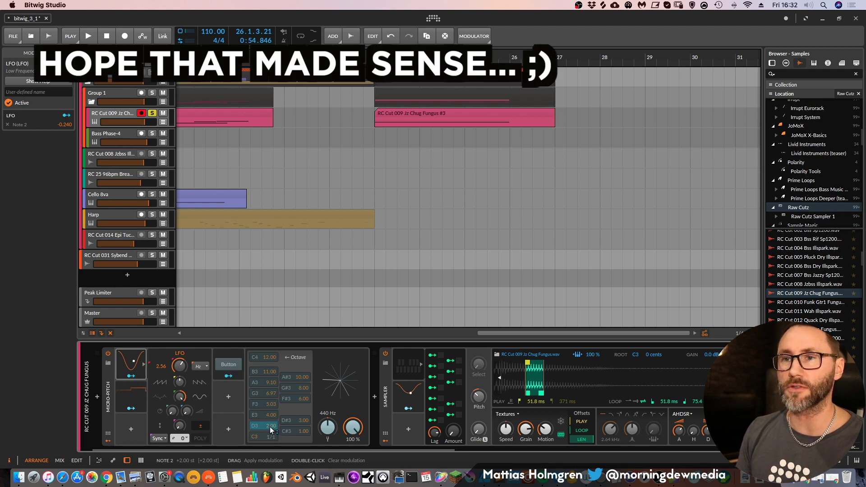
left_click_drag(66, 118, 66, 135)
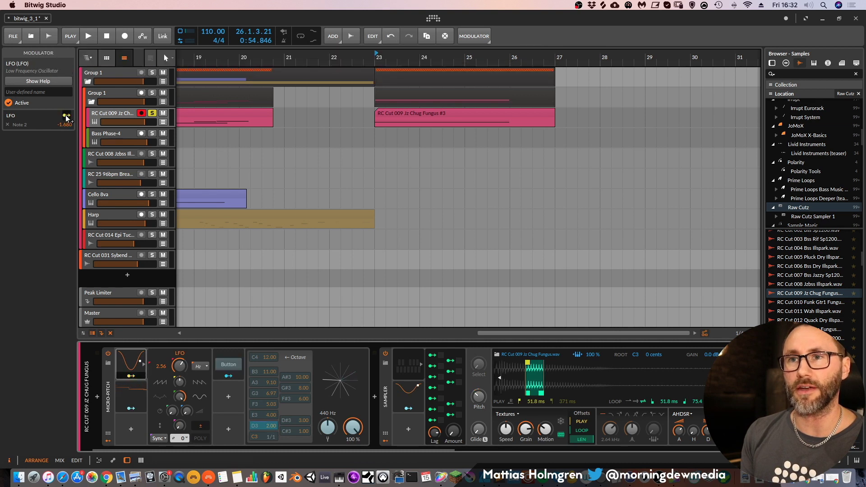
key("space")
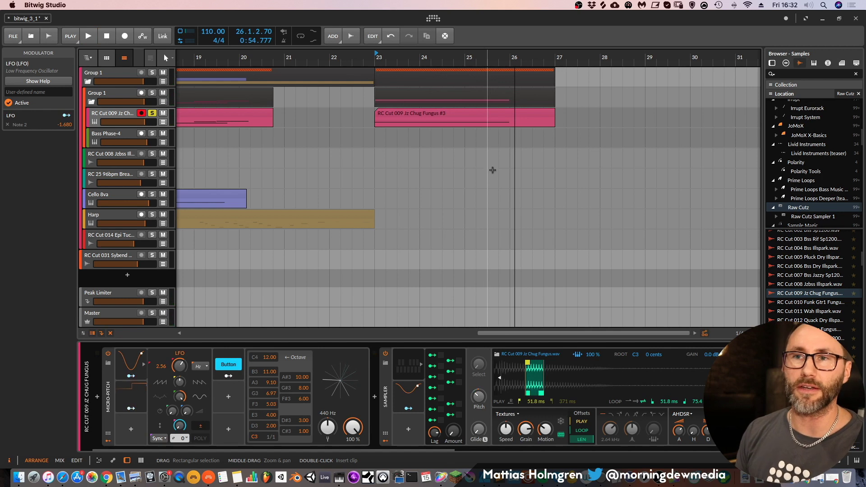
Step: Set the LFO's modulation of Note 2 to -0.240 and play the track again
left_click(64, 125, "super")
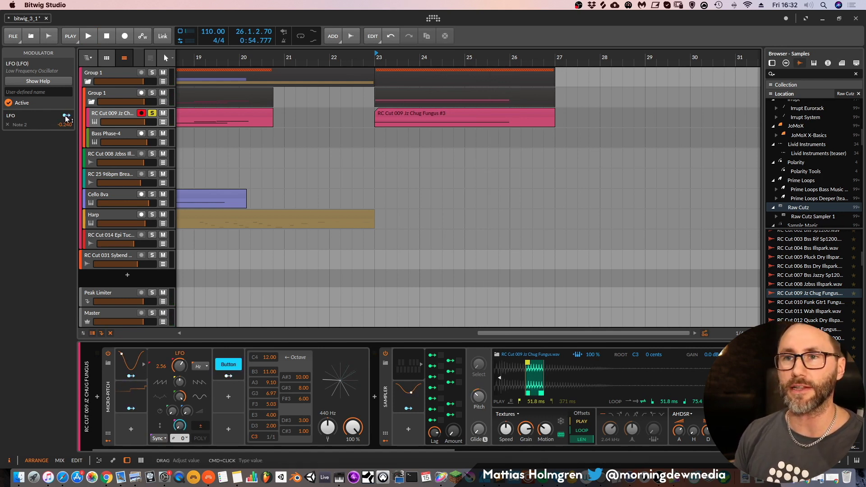
key("Return")
key("space")
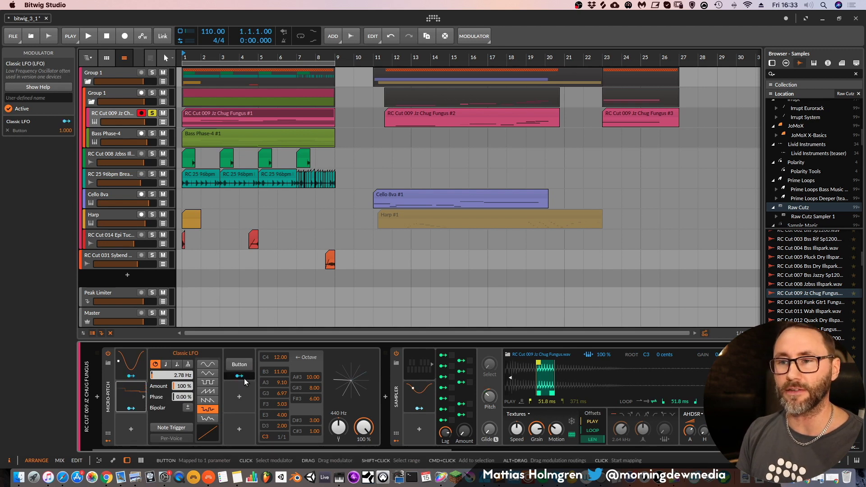
Step: Collapse the LFO modulator's details in Micro-pitch and play the arrangement from the start
left_click(134, 366)
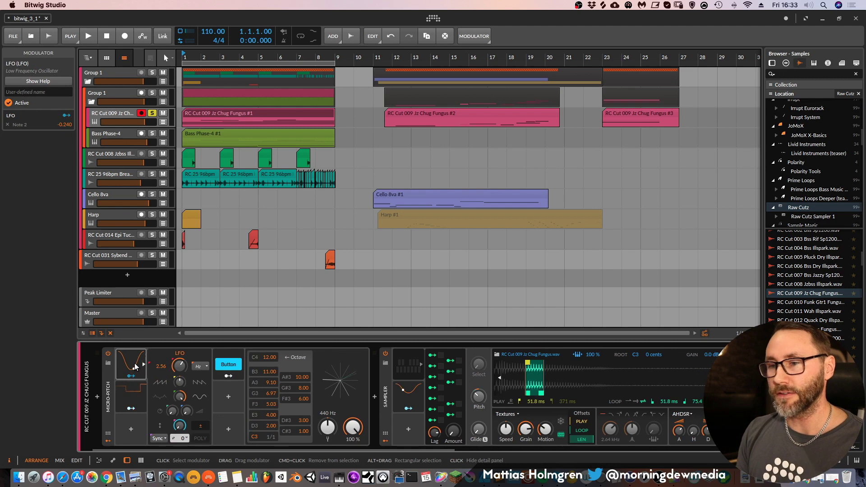
left_click(136, 369)
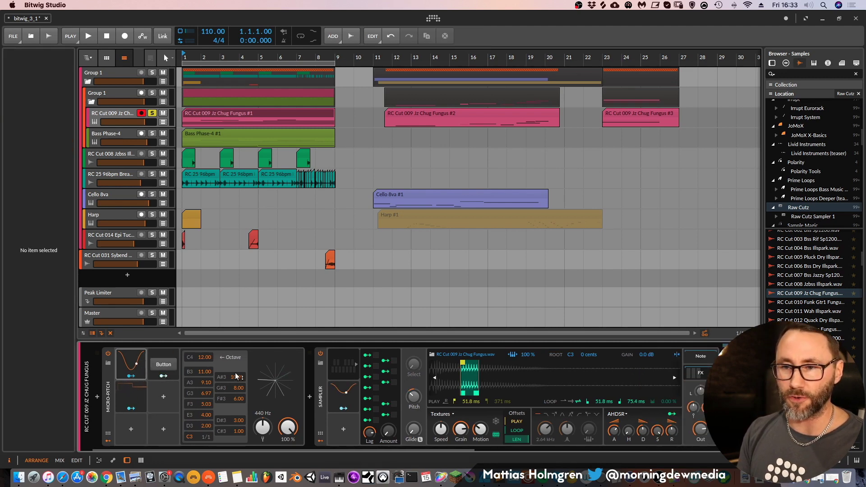
key("space")
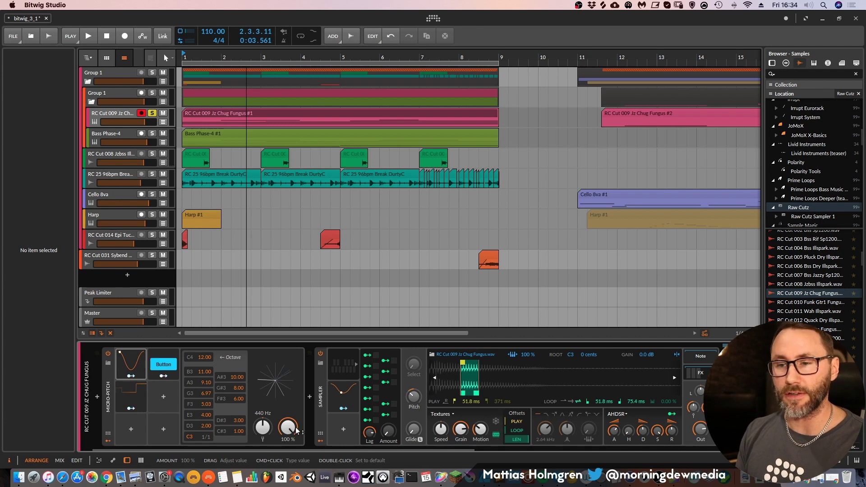
Step: Try lowering the Micro-pitch Amount to 15 %, and reset it to its default of 100 %
left_click_drag(293, 428, 293, 467)
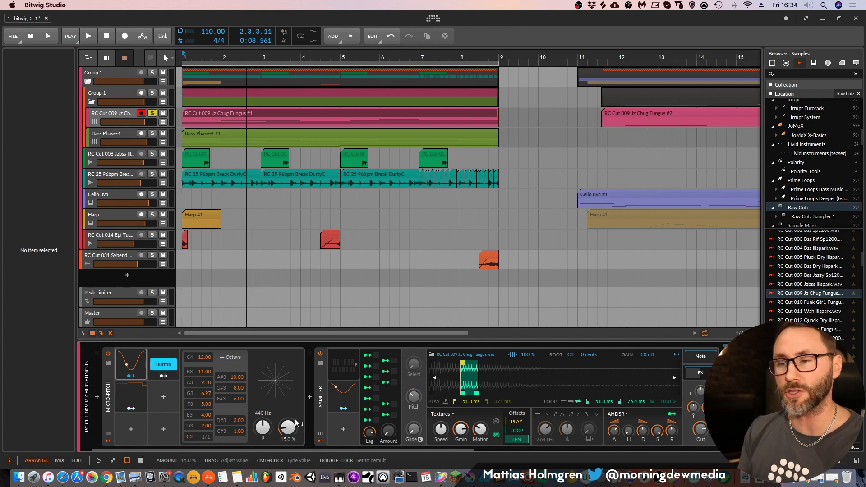
double_click(293, 429)
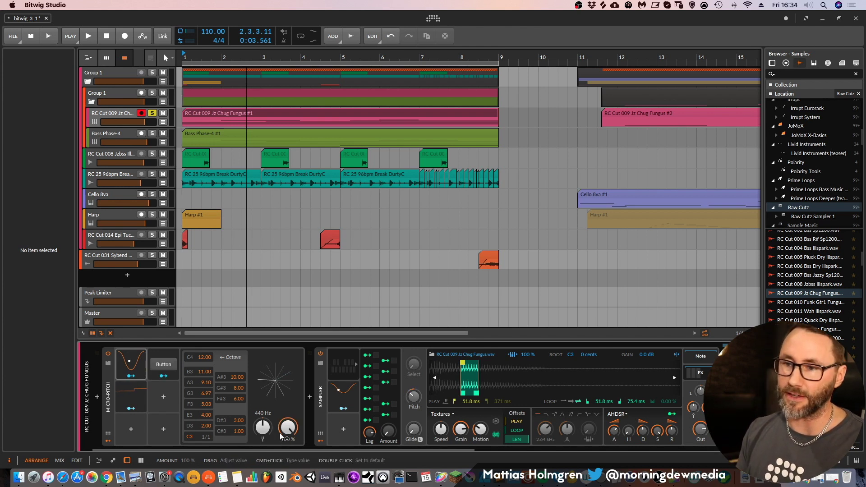
Step: Reopen the LFO modulator's details and test the Button modulator by toggling it on and off
left_click(168, 366)
left_click(135, 357)
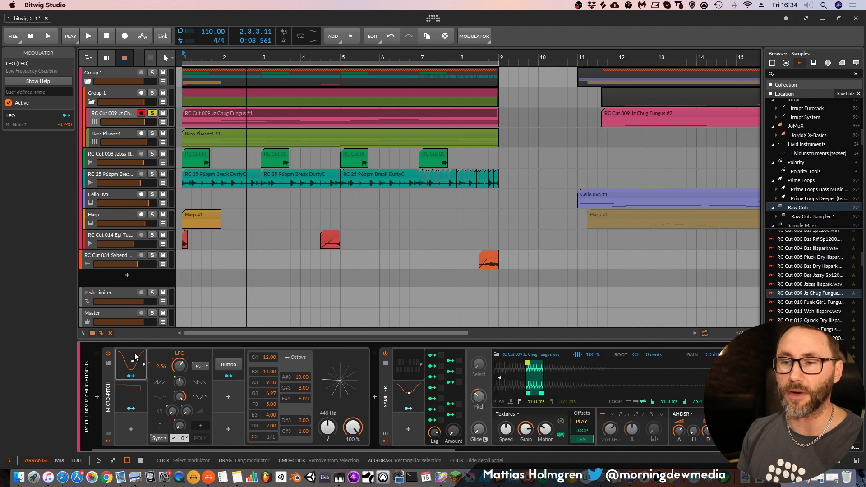
left_click(135, 362)
left_click(136, 365)
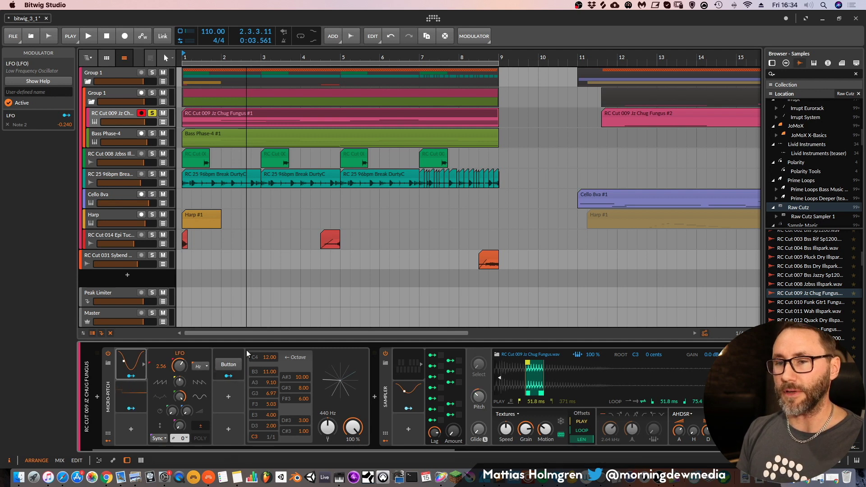
left_click(230, 364)
left_click(230, 364)
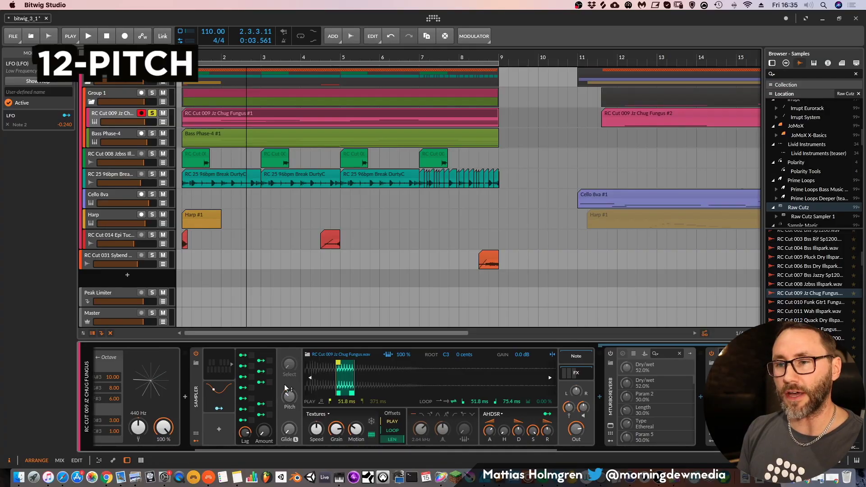
Step: Find Pitch-12 in the modulator browser and examine the Sampler's Pitch-12 modulator with its note assignments to Pan
left_click(220, 360)
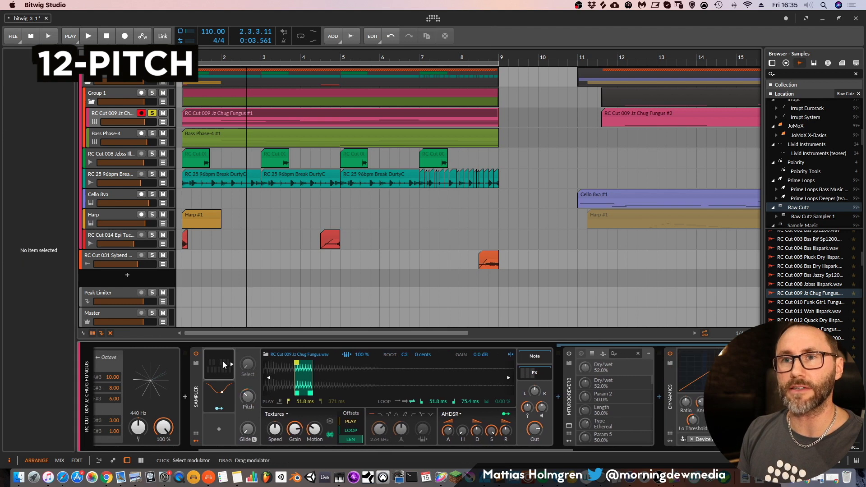
left_click(220, 428)
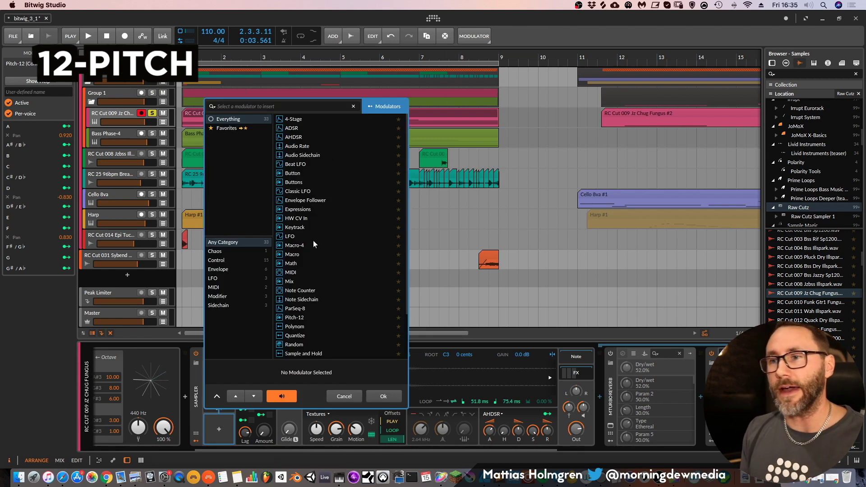
double_click(291, 318)
left_click(220, 365)
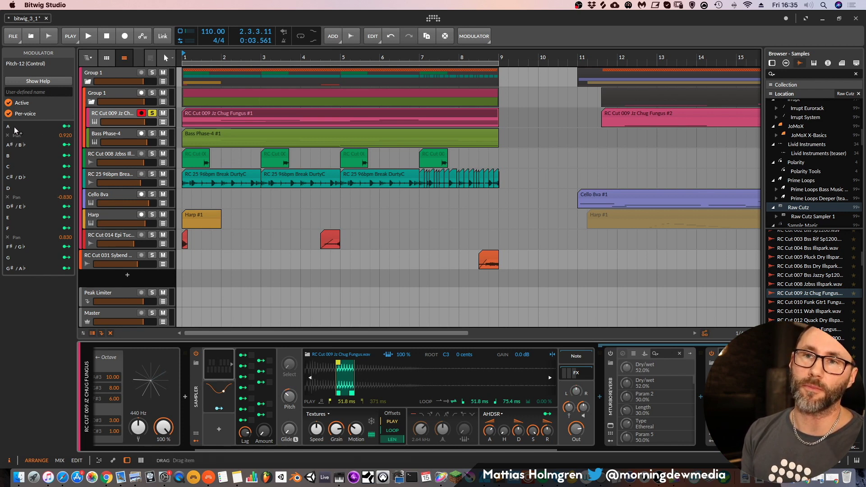
left_click(576, 394)
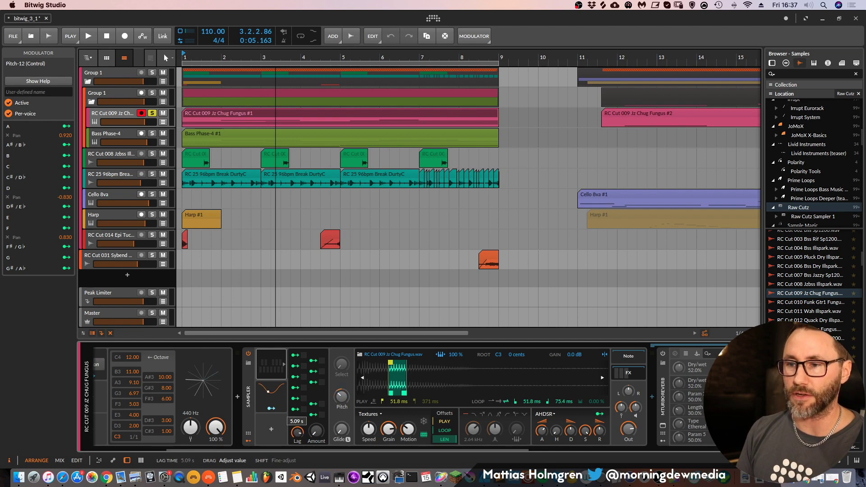
Step: Try different Lag and Amount levels on the Pitch-12 modulator and play the arrangement, leaving the Amount at 100 %
left_click_drag(298, 431, 305, 439)
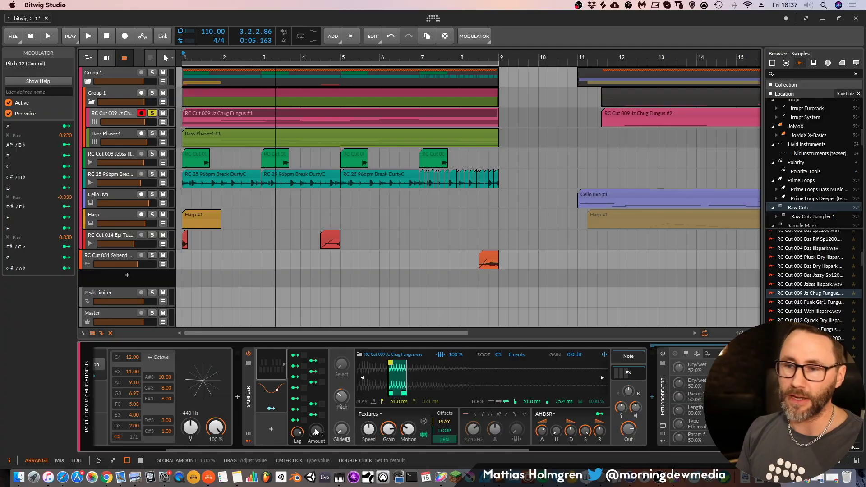
left_click_drag(319, 436, 318, 428)
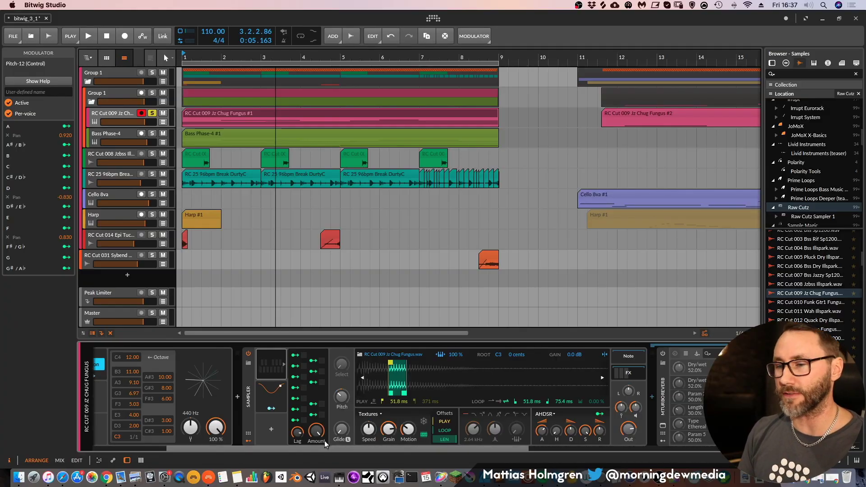
left_click_drag(318, 429, 322, 436)
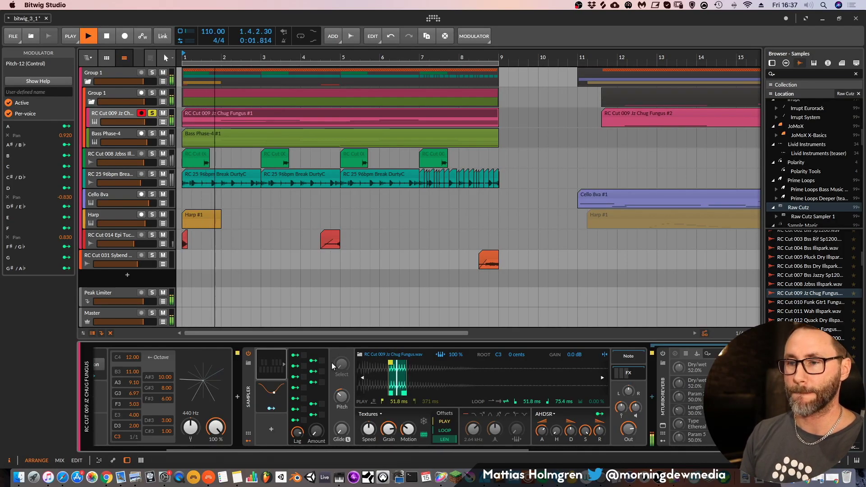
left_click_drag(313, 436, 341, 258)
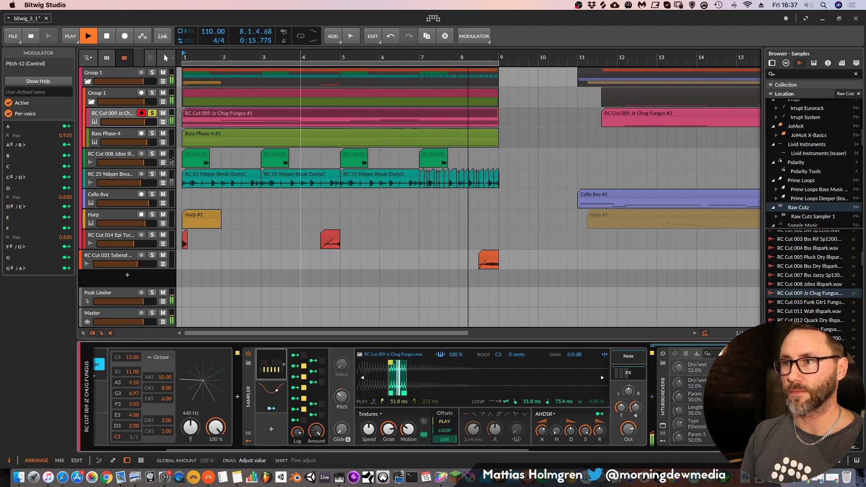
Step: Turn on MTurboReverb and arranger looping, and try the Pitch-12 Amount at 38 % before restoring it to 100 %
left_click(663, 354)
left_click(305, 38)
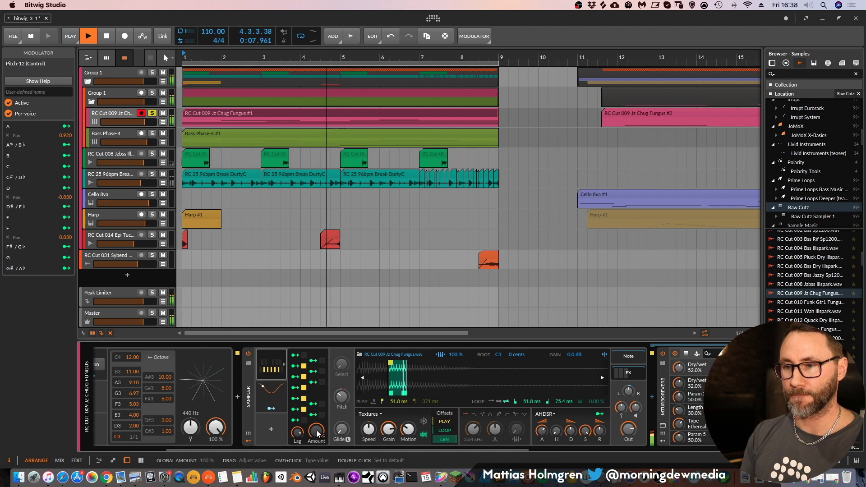
left_click_drag(317, 431, 316, 429)
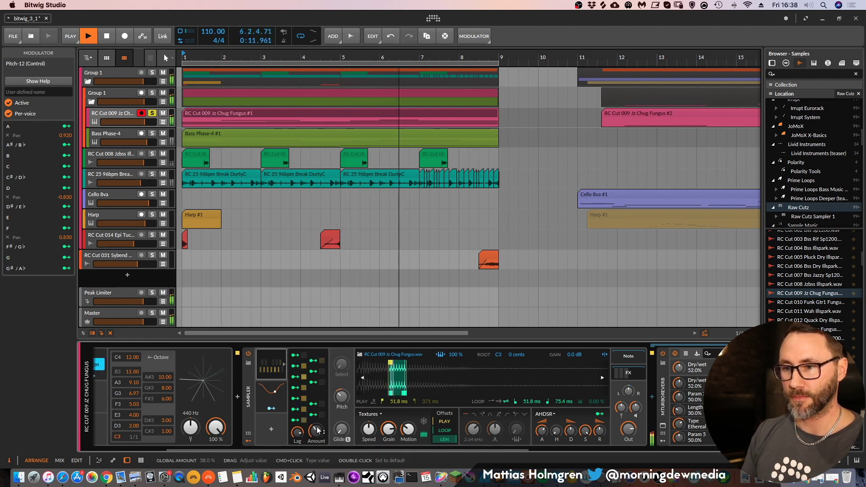
left_click_drag(317, 431, 316, 401)
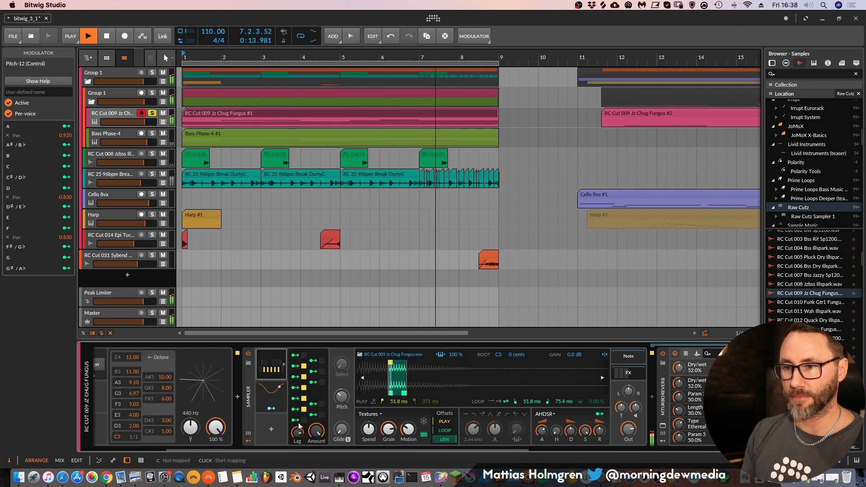
Step: Deactivate the Sampler's LFO modulator that controls Pitch, and switch MTurboReverb off
left_click(273, 383)
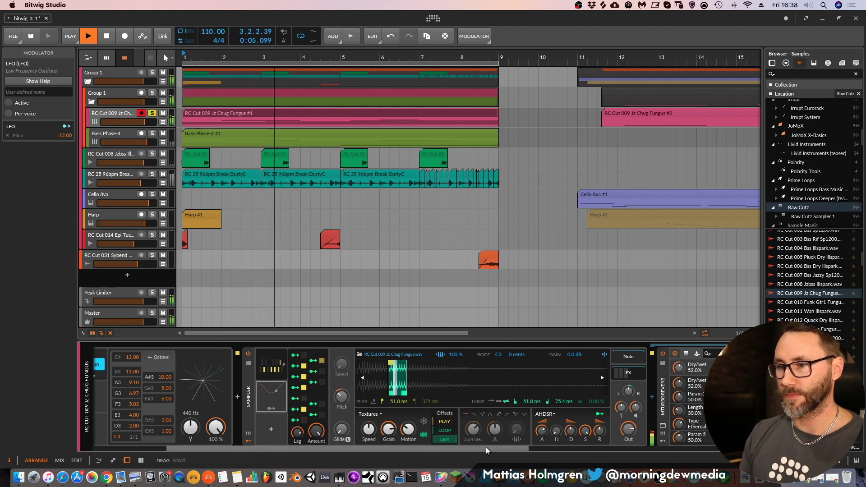
left_click_drag(485, 447, 485, 448)
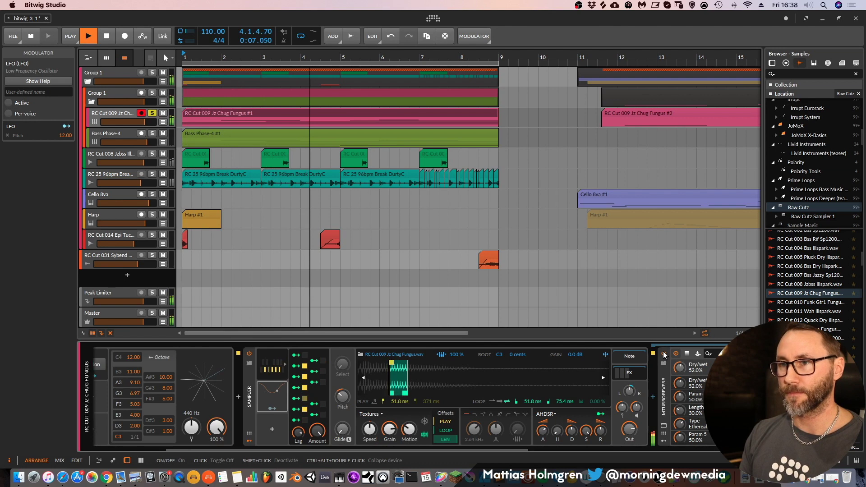
left_click(663, 354)
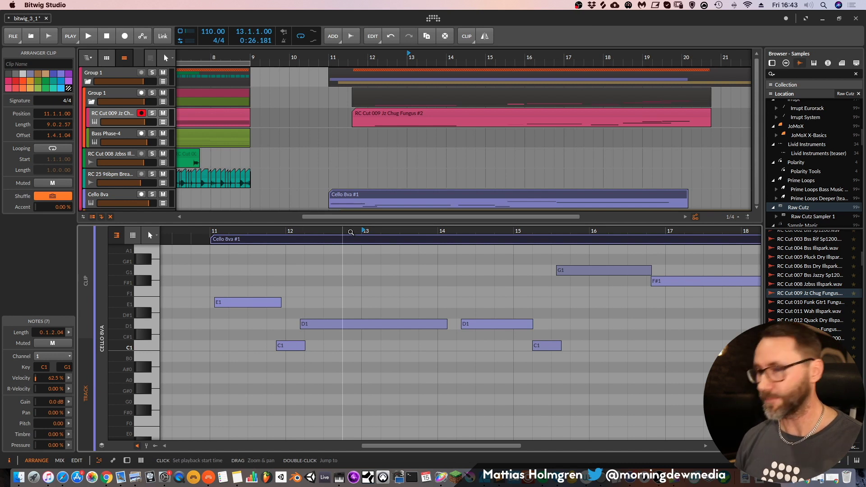
Step: Play the Cello 8va clip from the middle of its long notes, starting at bars 13, 16 and 18
key("space")
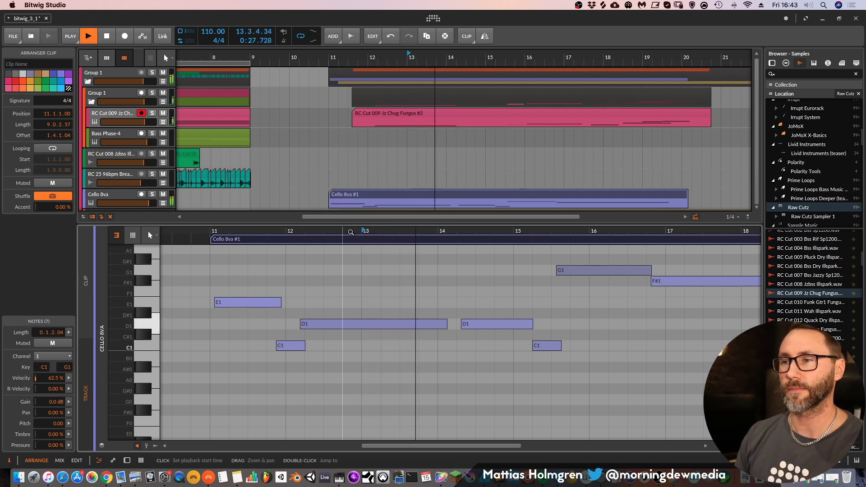
left_click_drag(648, 231, 535, 251)
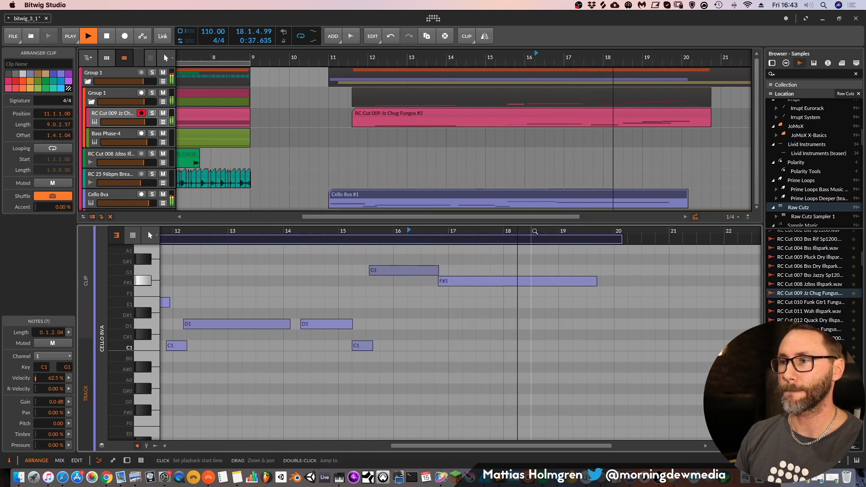
left_click(505, 230)
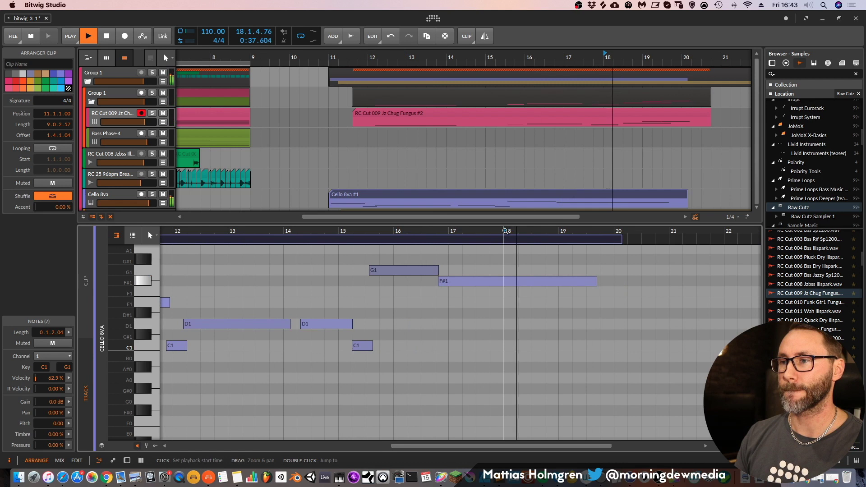
key("space")
left_click_drag(478, 231, 536, 231)
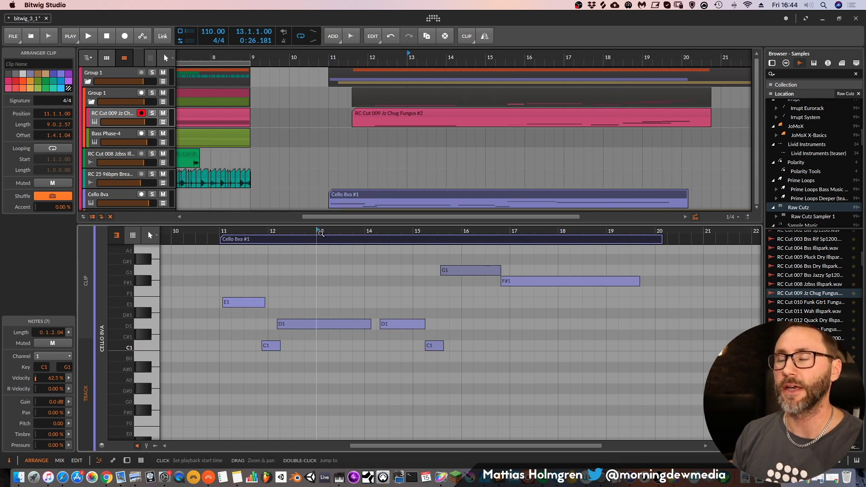
Step: Try turning off Note Chase in the Behavior settings and play the Cello 8va clip from bar 13
left_click(437, 17)
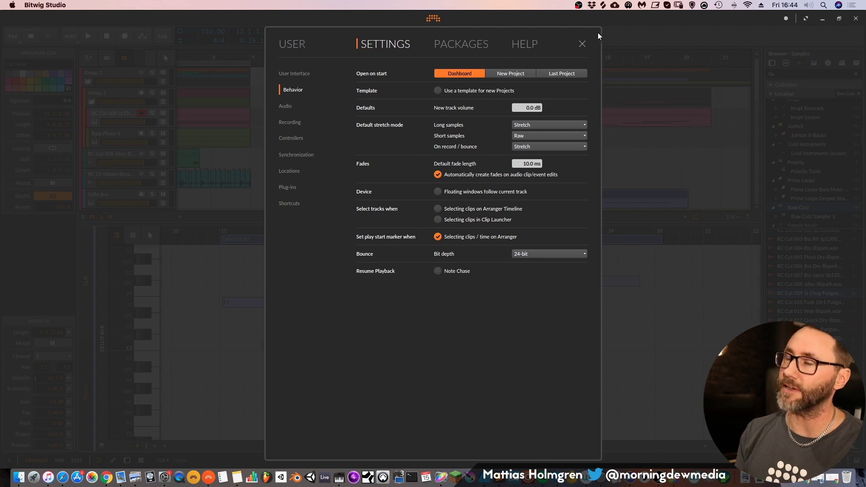
left_click(582, 43)
key("space")
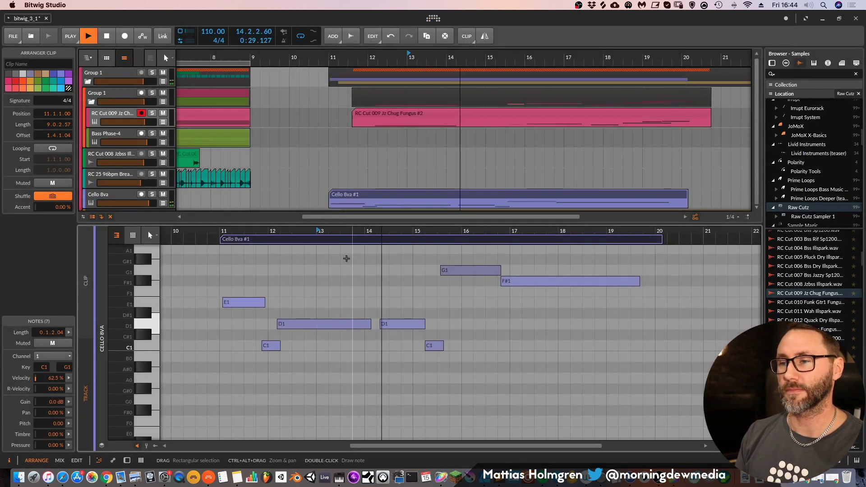
key("space")
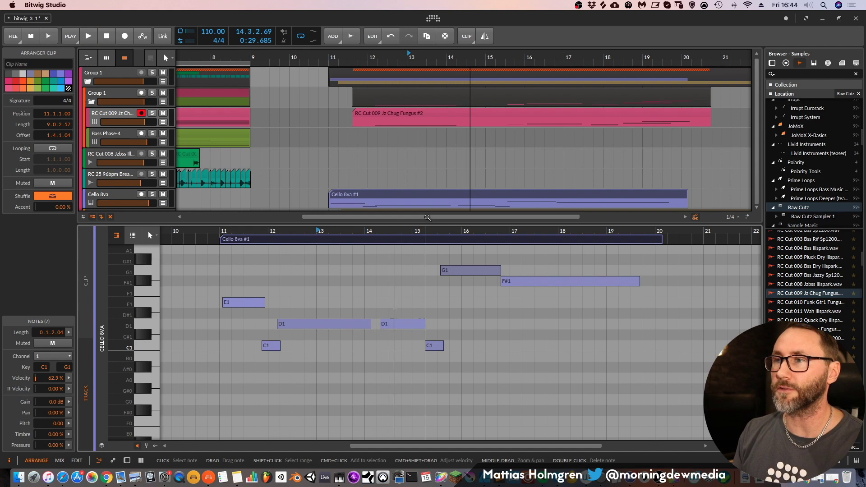
Step: Turn Note Chase back on under Resume Playback in the Behavior settings
key("super+comma")
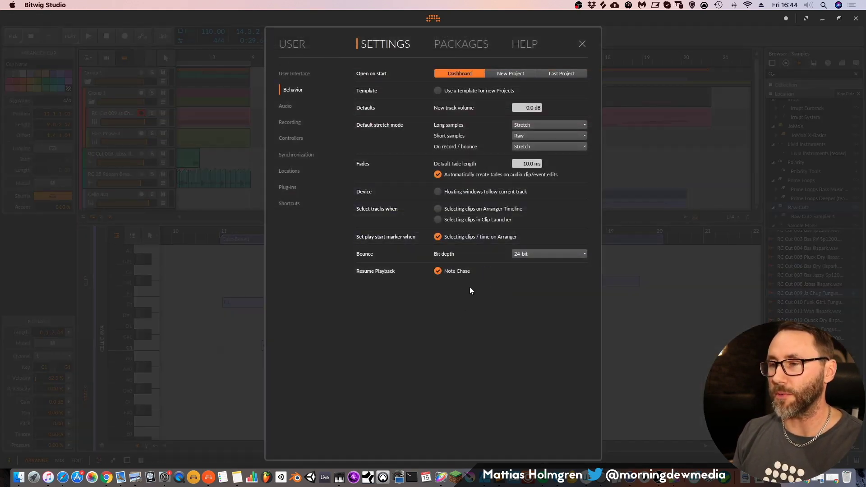
left_click(582, 44)
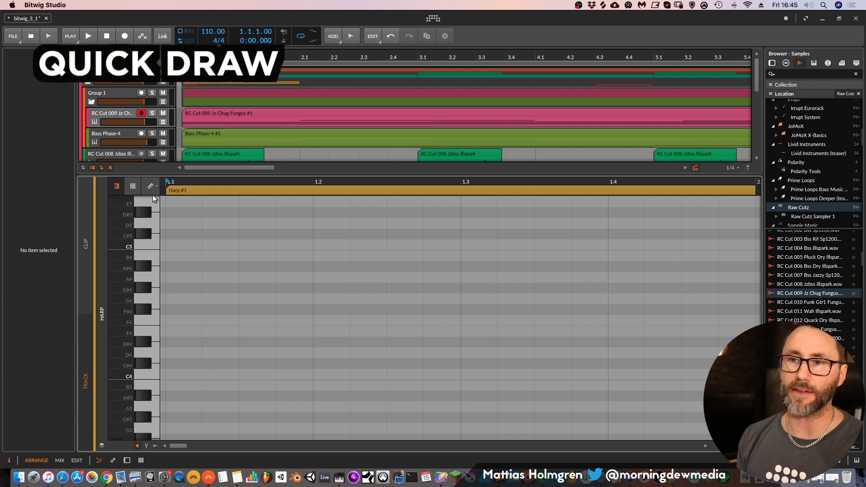
Step: Choose the Pen tool and paint a row of repeated sixteenth notes on F4 from the start of the Harp clip
left_click(151, 187)
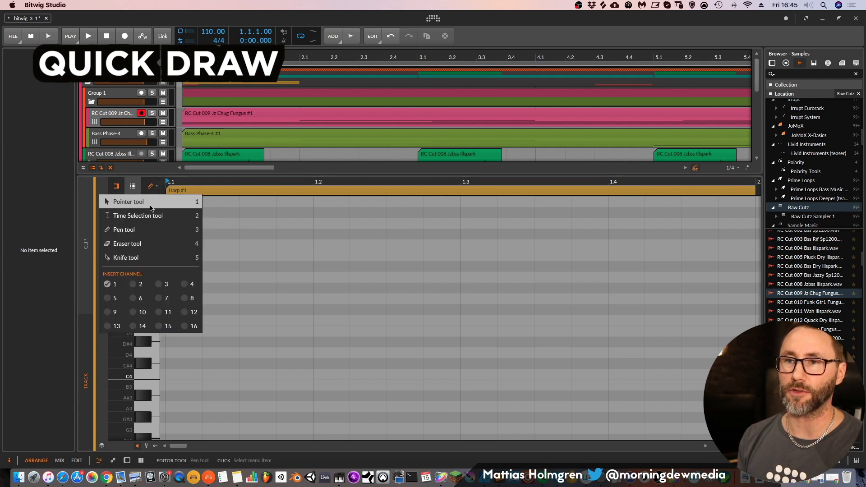
left_click(129, 230)
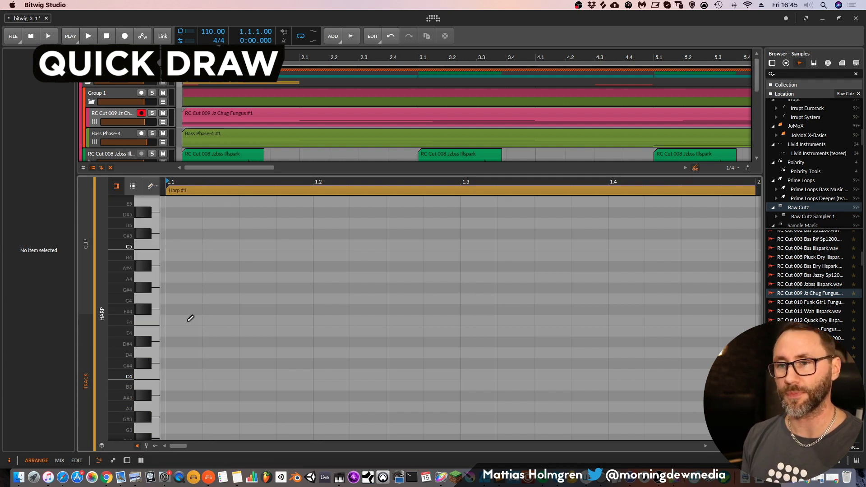
left_click_drag(179, 318, 184, 313)
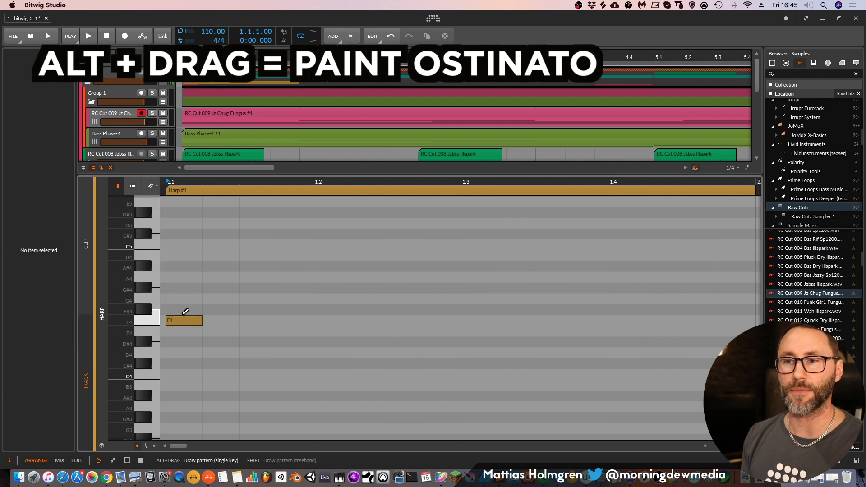
left_click_drag(262, 274, 626, 298)
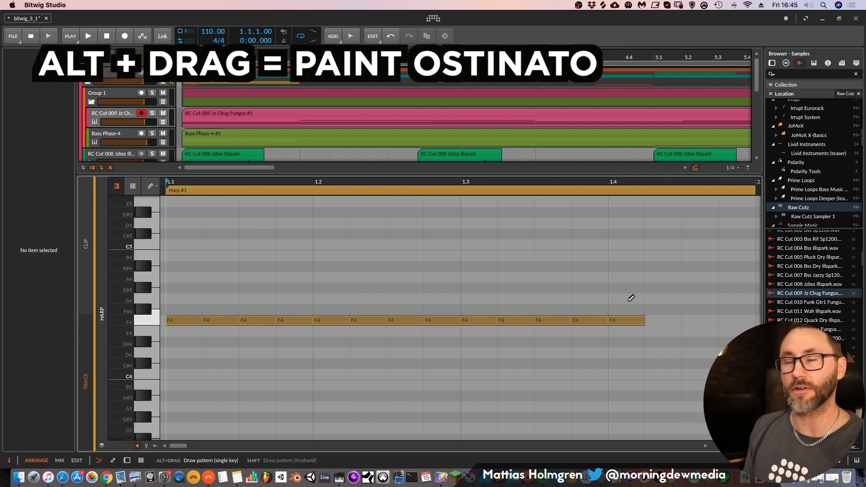
Step: Shorten the painted F4 row to three notes and vary its velocity, ending at 69.3 %
mouse_move(710, 298)
left_mouse_down()
mouse_move(551, 310)
mouse_move(314, 305)
mouse_move(297, 313)
left_mouse_up()
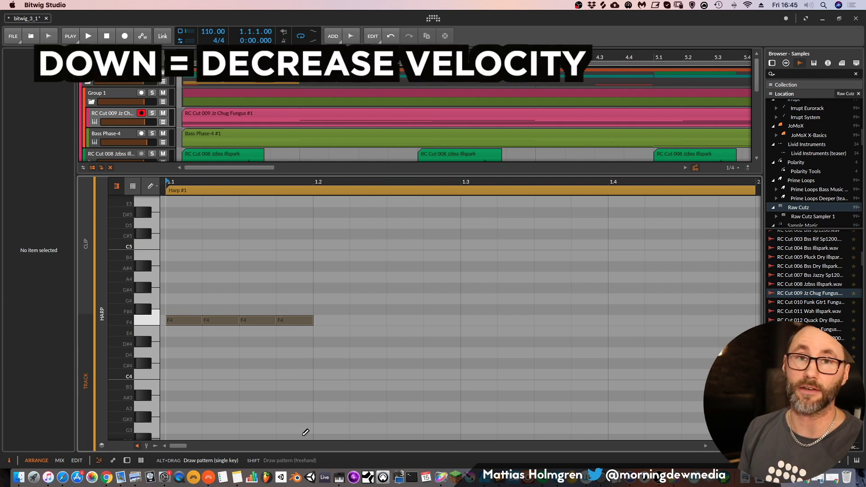
left_click_drag(307, 419, 310, 379)
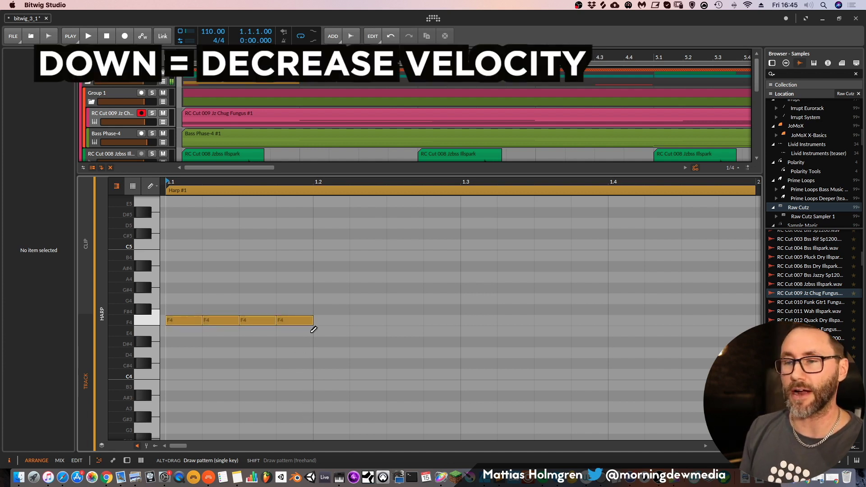
mouse_move(290, 211)
left_mouse_down()
mouse_move(288, 275)
mouse_move(306, 251)
mouse_move(319, 294)
mouse_move(618, 299)
mouse_move(679, 270)
mouse_move(307, 282)
mouse_move(219, 276)
mouse_move(638, 267)
mouse_move(469, 270)
mouse_move(223, 301)
mouse_move(257, 268)
left_mouse_up()
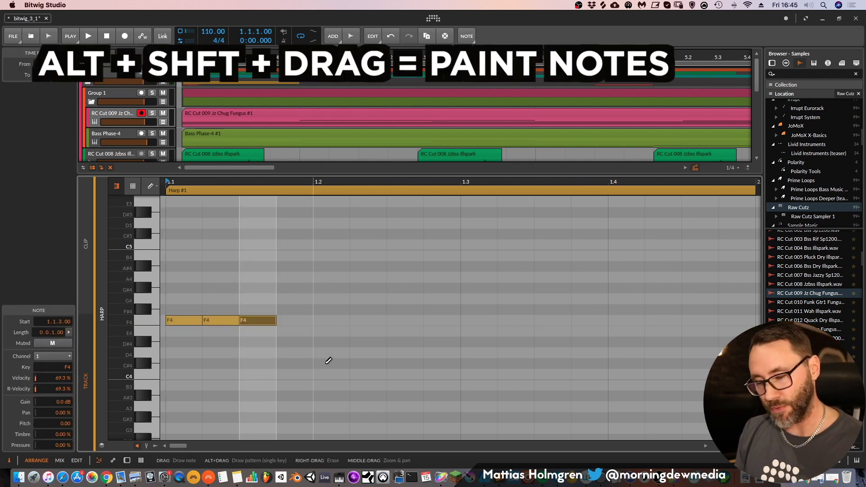
Step: Paint a freehand run of sixteenth notes at varying pitches after the F4 notes, from G4 to E4 at the end of bar 1
mouse_move(304, 315)
left_mouse_down()
mouse_move(310, 292)
mouse_move(400, 234)
mouse_move(518, 284)
mouse_move(630, 293)
mouse_move(719, 228)
mouse_move(735, 331)
left_mouse_up()
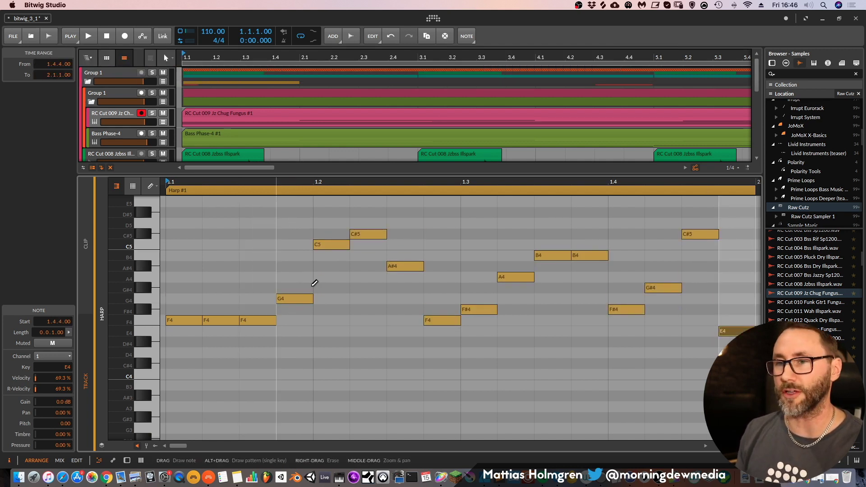